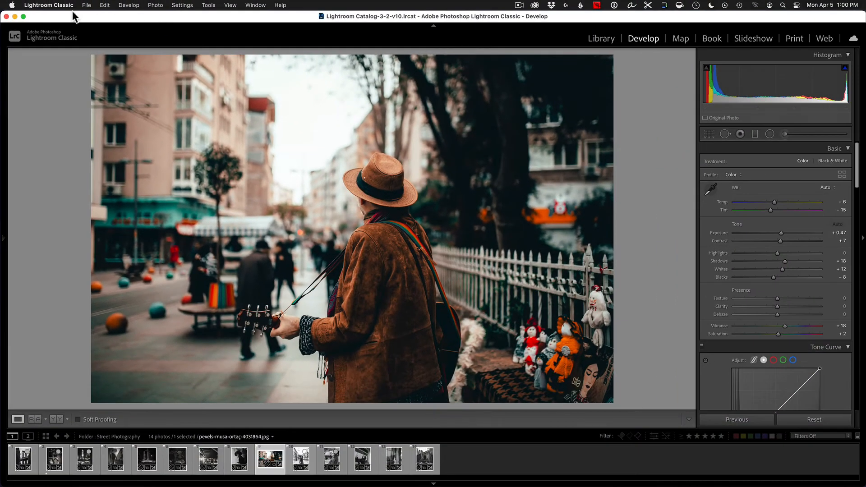
# Preview the Adobe ID and Personalized identity plate options in the Identity Plate Editor, then discard the changes.
pyautogui.click(55, 5)
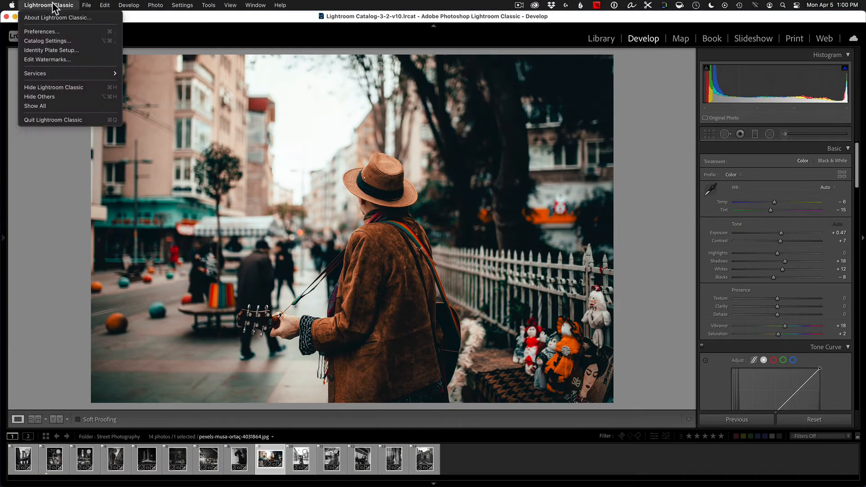
pyautogui.click(57, 50)
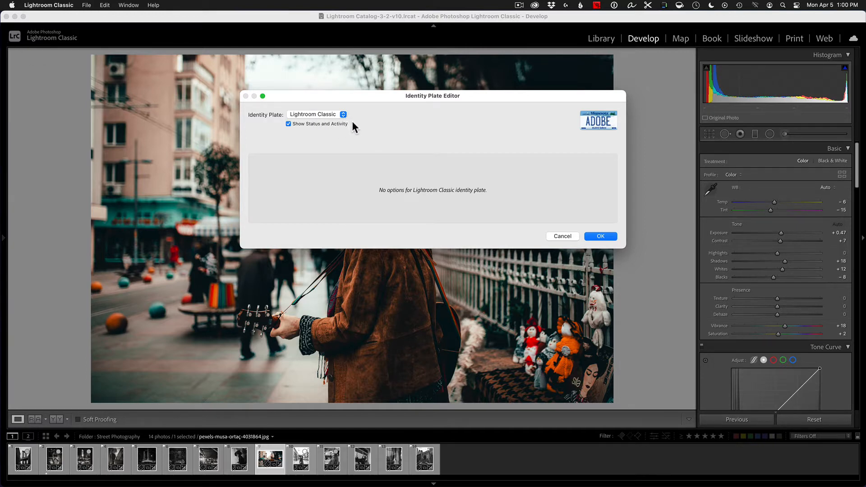
pyautogui.click(345, 115)
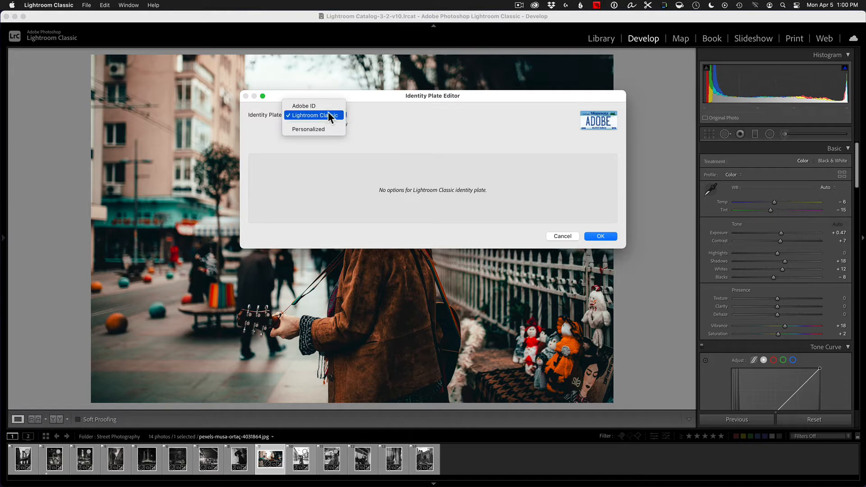
pyautogui.click(309, 105)
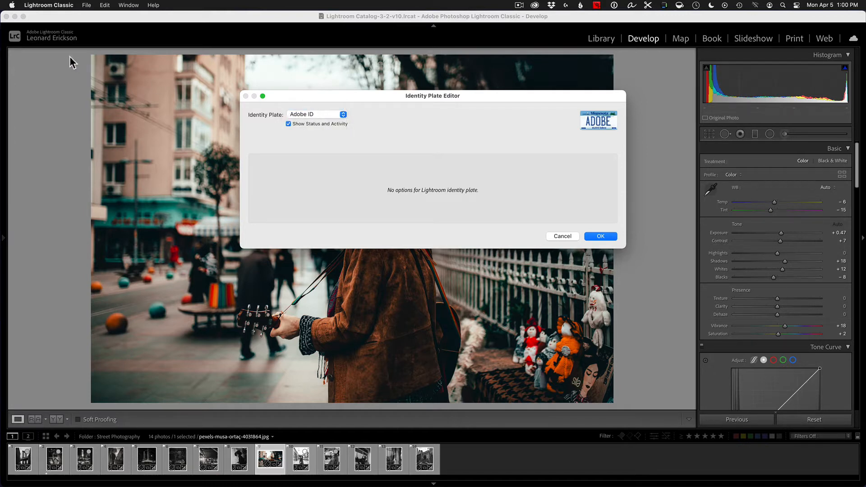
pyautogui.click(340, 115)
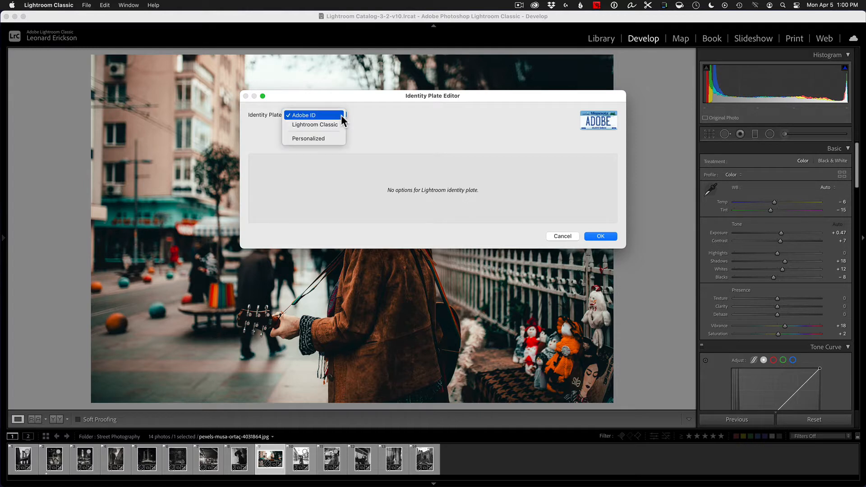
pyautogui.click(331, 139)
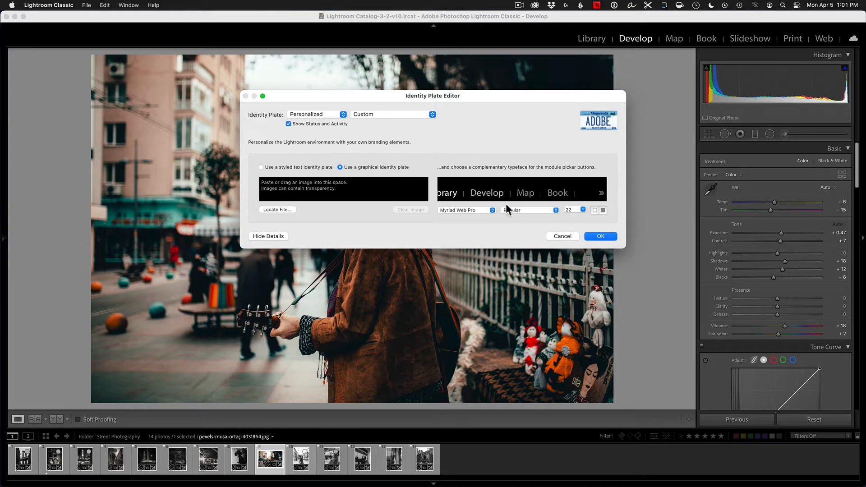
pyautogui.click(559, 237)
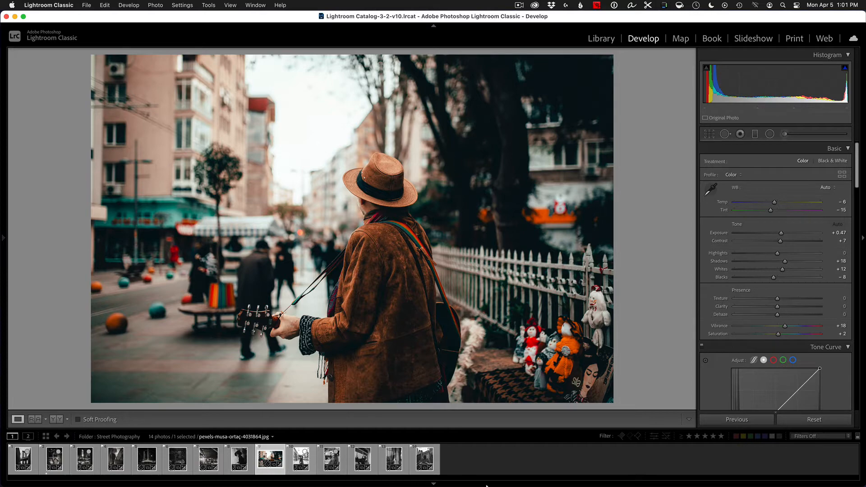
# Switch to Photoshop and create a 200 × 41 pixel RGB document at 72 ppi with transparent background contents.
pyautogui.click(480, 472)
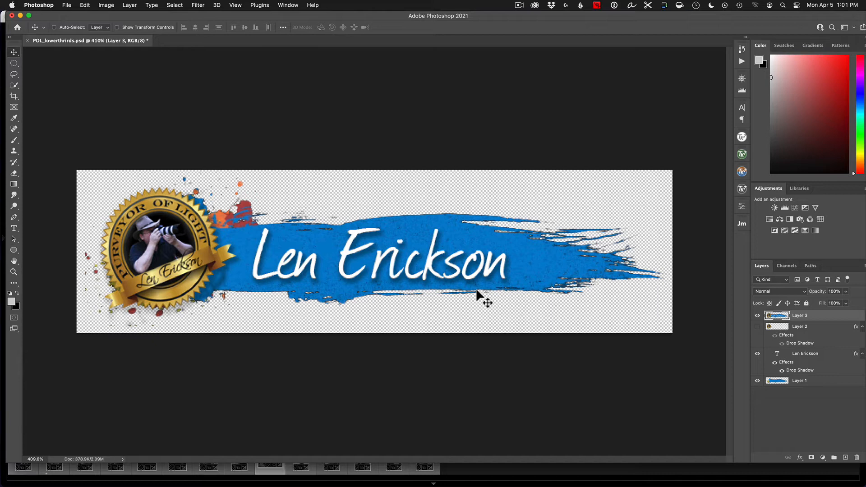
pyautogui.click(67, 6)
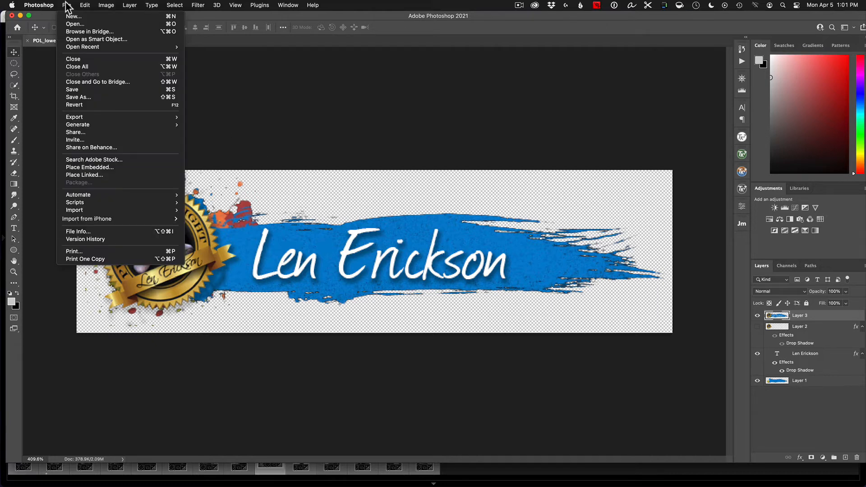
pyautogui.click(78, 18)
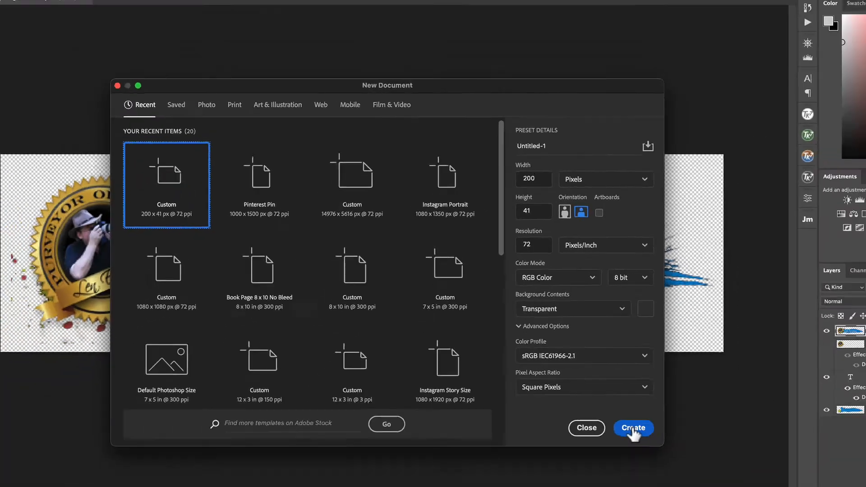
pyautogui.click(631, 429)
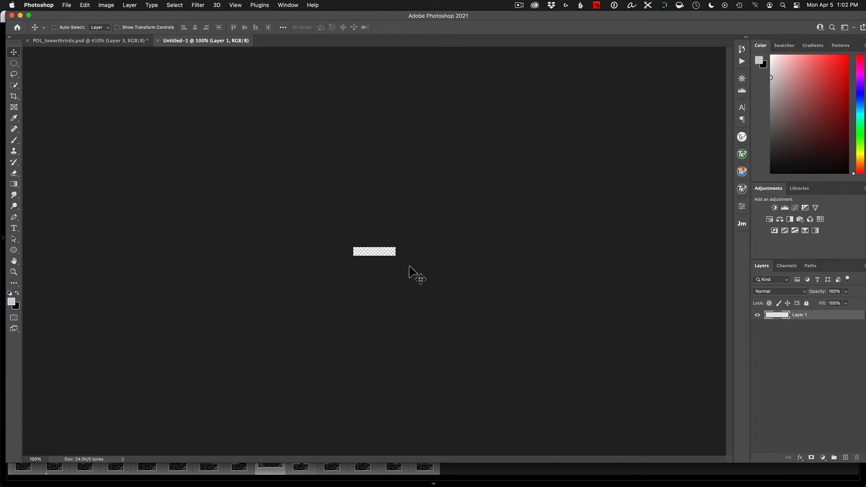
# Copy the merged banner layer from POL_lowerthrirds.psd into the new blank document.
pyautogui.scroll(5, 411, 267)
pyautogui.scroll(10, 411, 267)
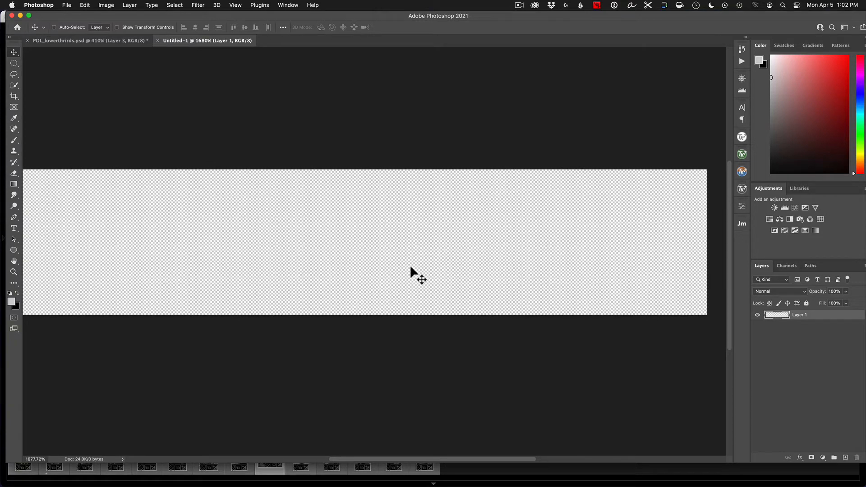
pyautogui.scroll(-2, 410, 272)
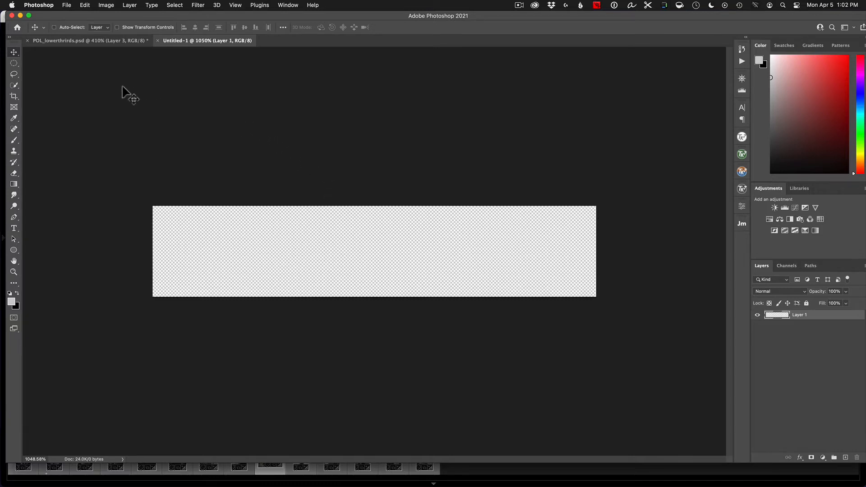
pyautogui.click(92, 41)
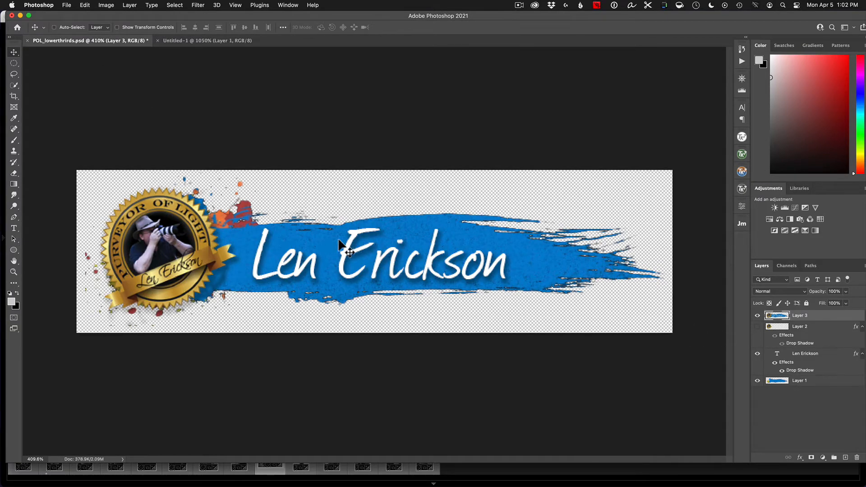
pyautogui.moveTo(324, 245); pyautogui.dragTo(366, 250)
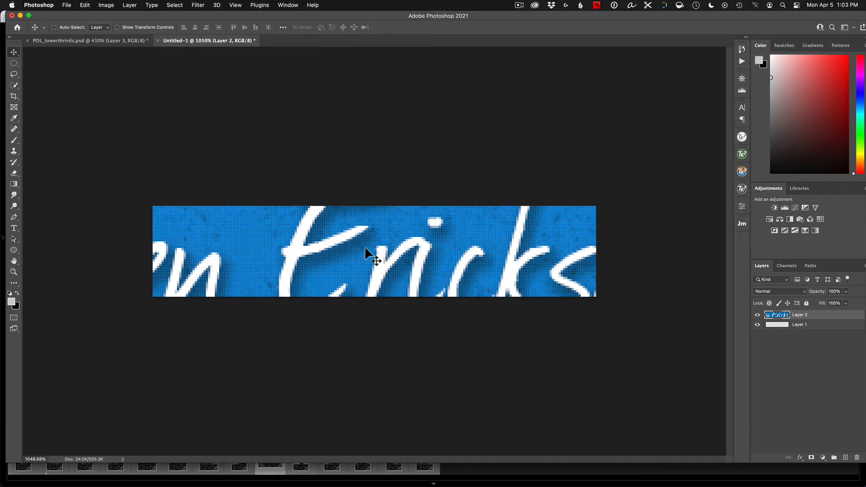
# Scale the banner layer proportionally to about 25% with Free Transform and place it within the small canvas.
pyautogui.press('super+t')
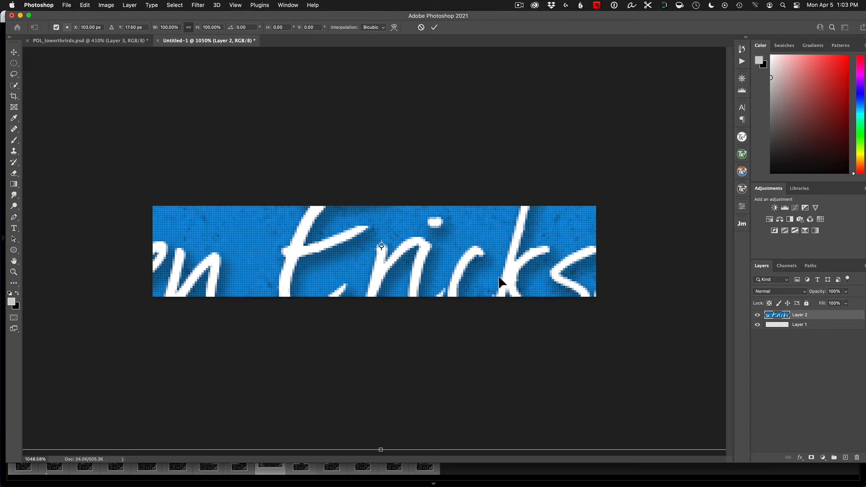
pyautogui.press('super+0')
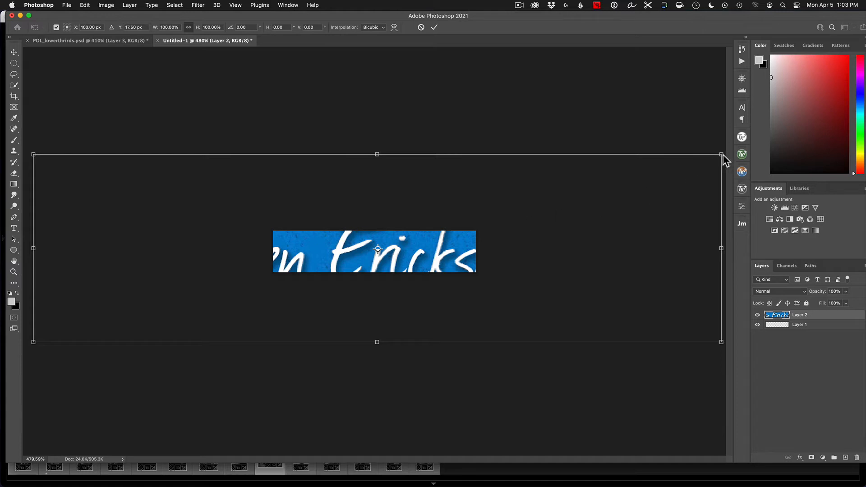
pyautogui.moveTo(722, 155); pyautogui.dragTo(468, 225)
pyautogui.moveTo(33, 224); pyautogui.dragTo(278, 265)
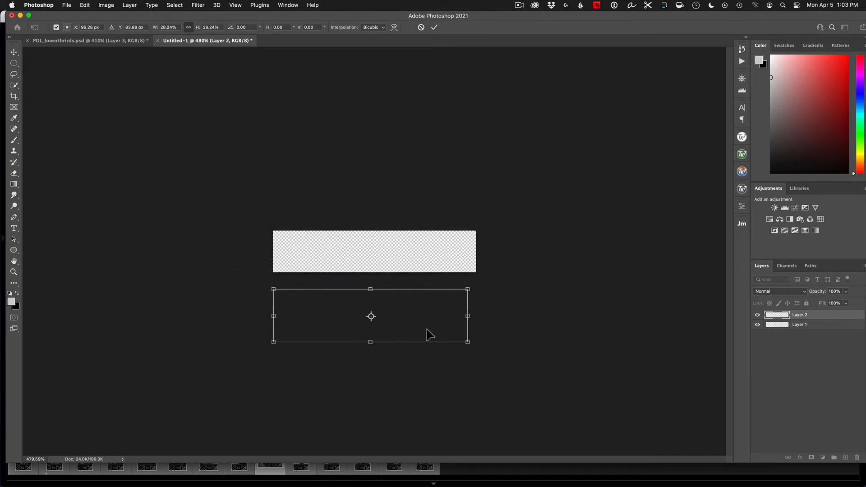
pyautogui.moveTo(431, 327); pyautogui.dragTo(435, 267)
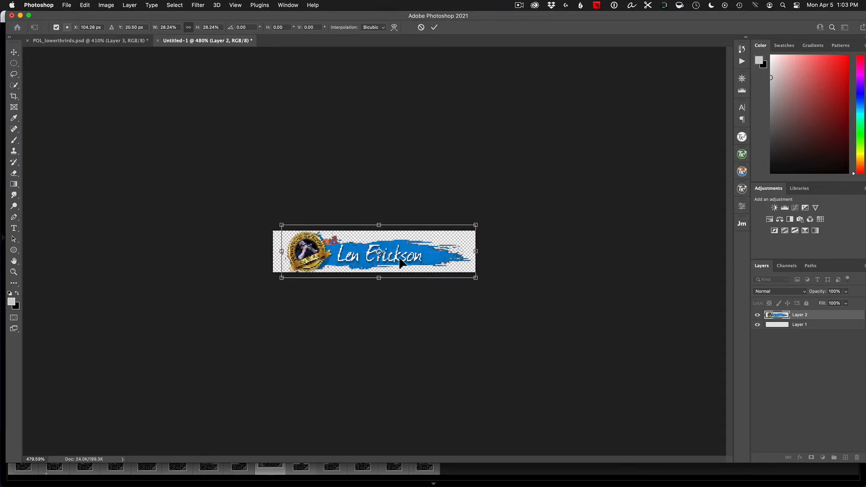
pyautogui.moveTo(378, 224); pyautogui.dragTo(379, 242)
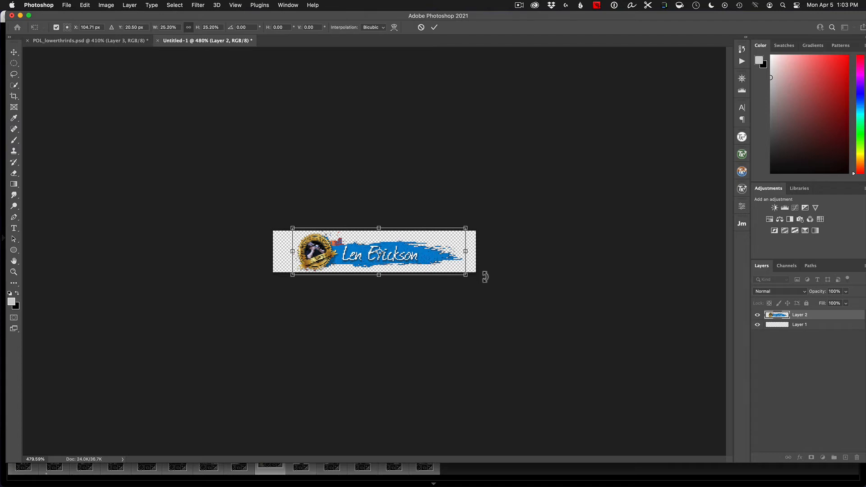
pyautogui.press('Return')
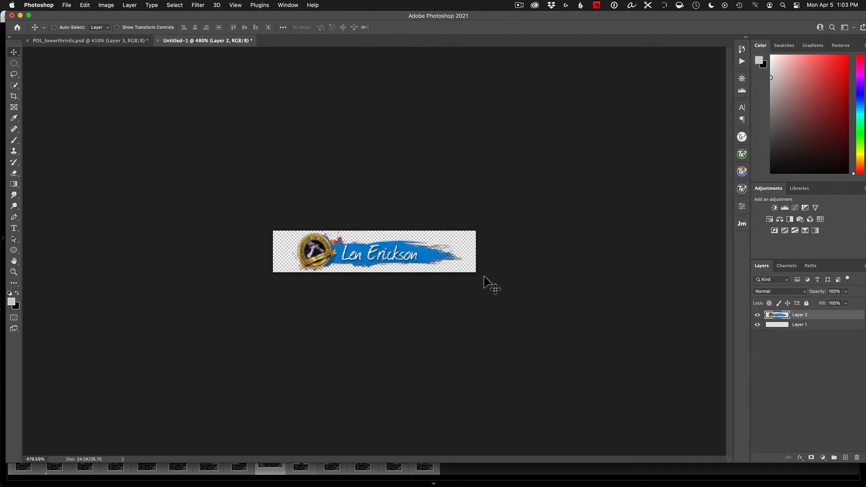
pyautogui.scroll(5, 514, 245)
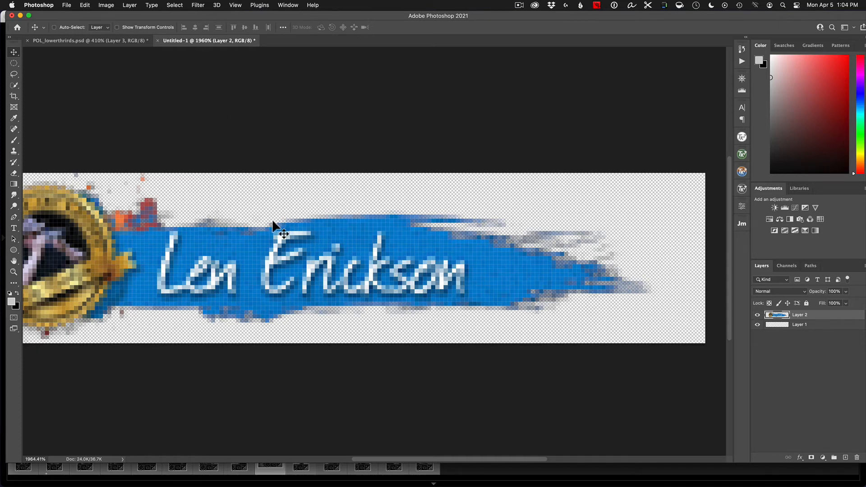
pyautogui.scroll(-4, 273, 224)
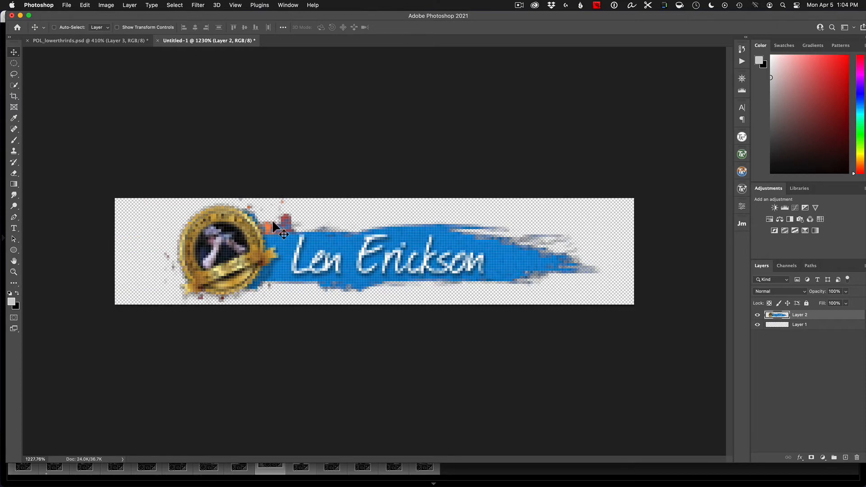
pyautogui.click(235, 5)
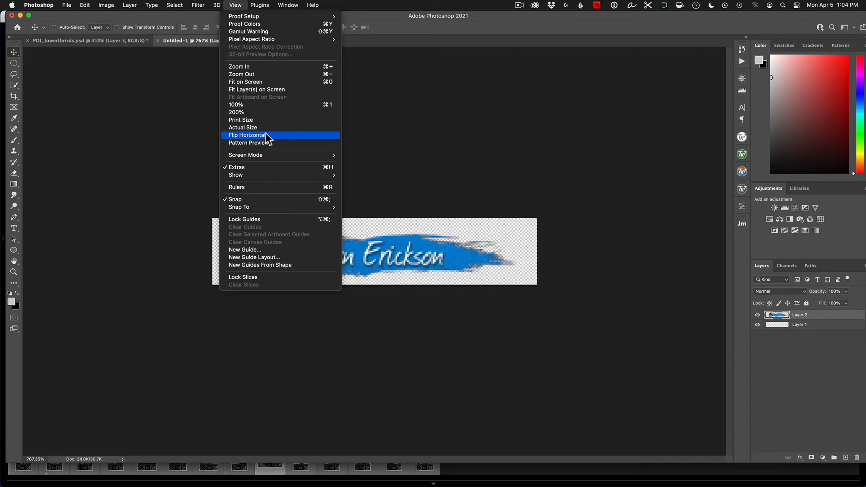
pyautogui.press('Escape')
pyautogui.scroll(-5, 264, 134)
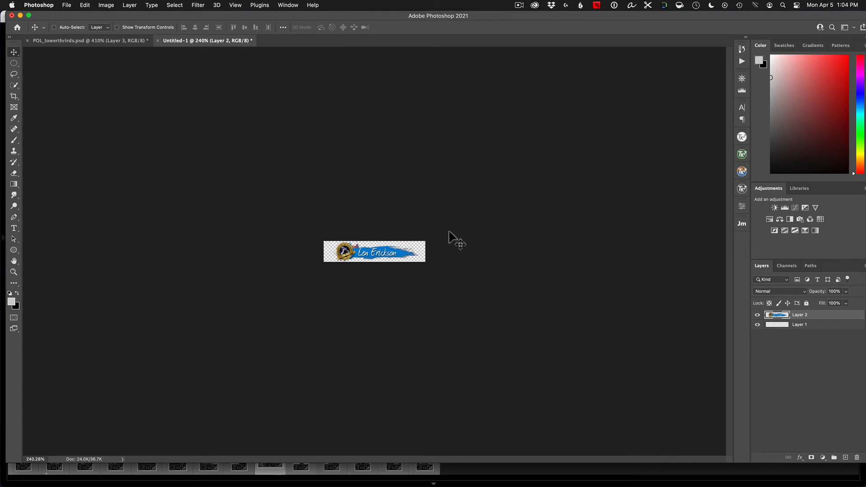
pyautogui.scroll(5, 449, 237)
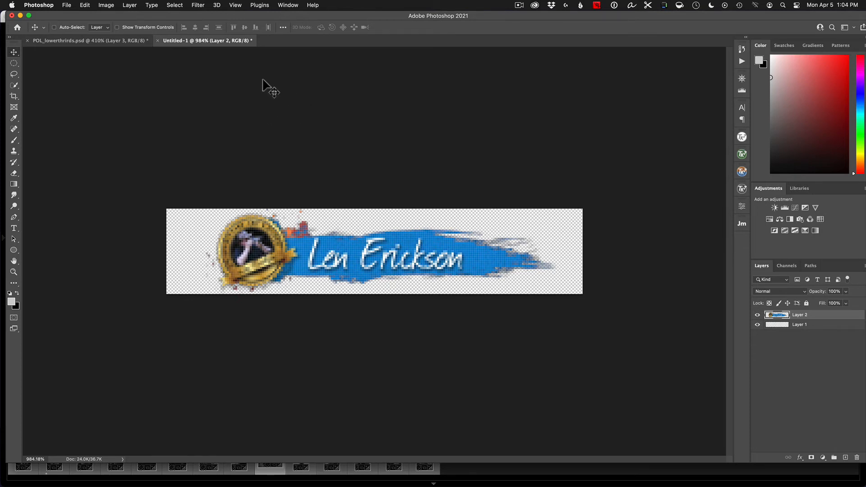
# Save the banner as a PNG copy named TemplePlate.png in the Downloads folder, using the smallest file size option.
pyautogui.click(68, 6)
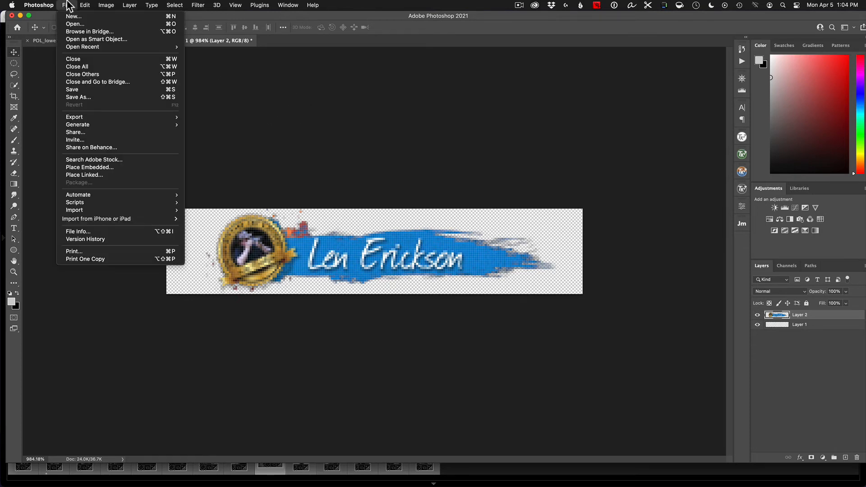
pyautogui.click(119, 96)
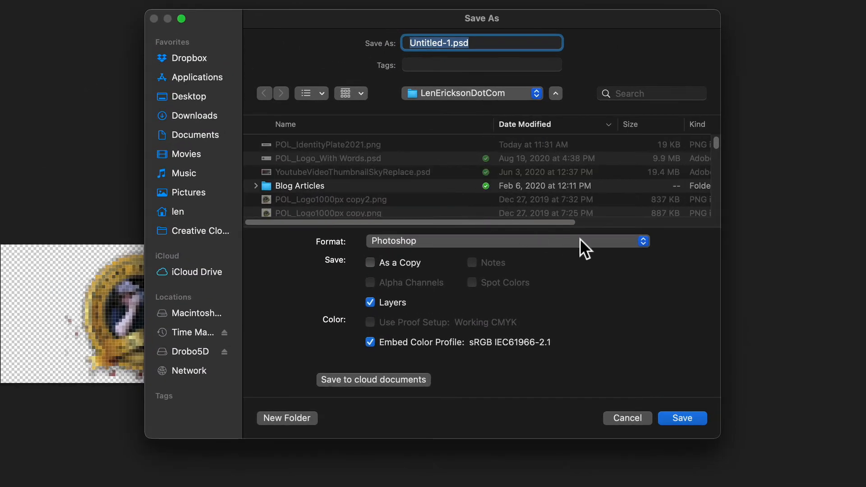
pyautogui.click(616, 240)
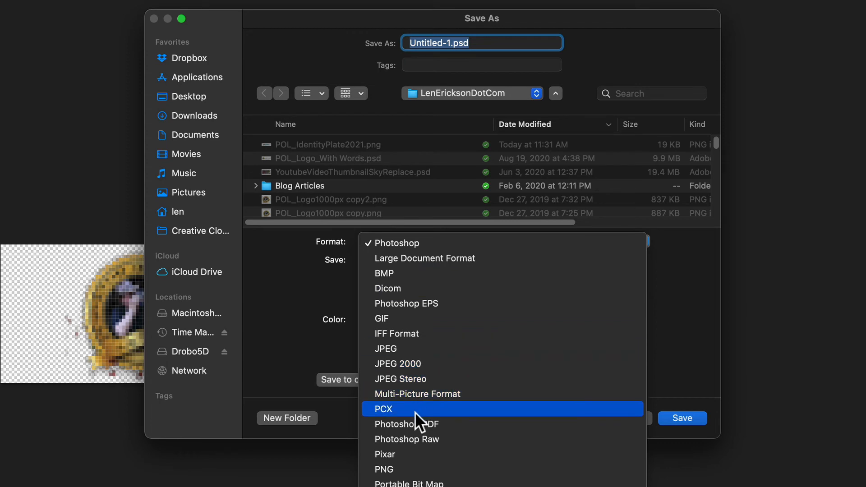
pyautogui.click(407, 470)
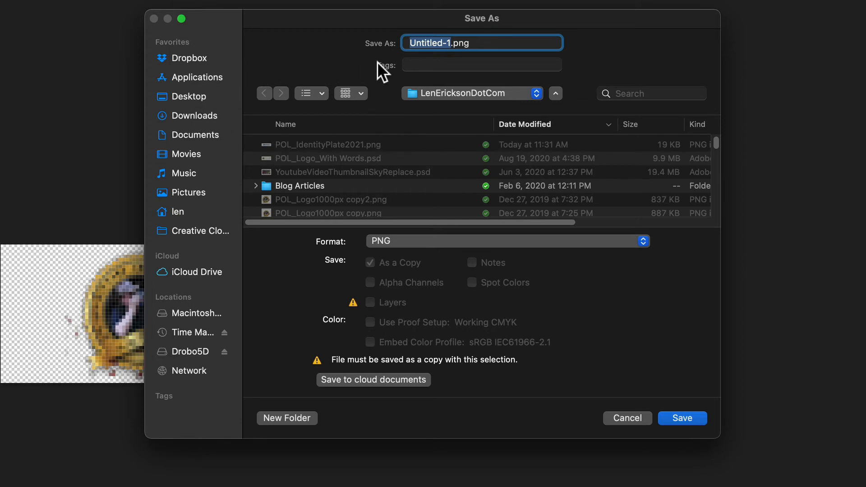
pyautogui.write('Temple')
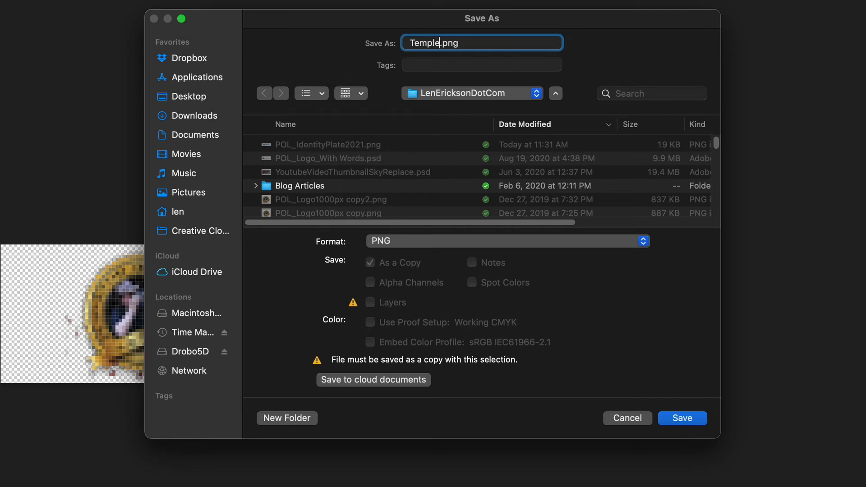
pyautogui.write('Plate')
pyautogui.click(189, 115)
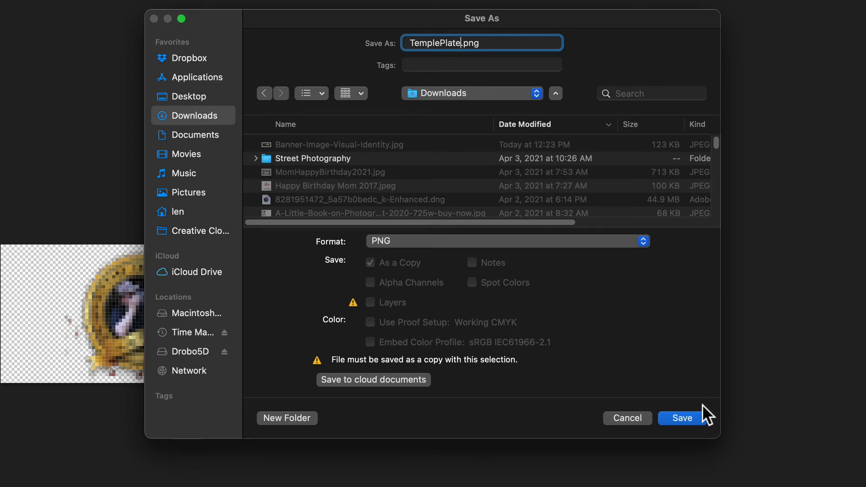
pyautogui.click(691, 418)
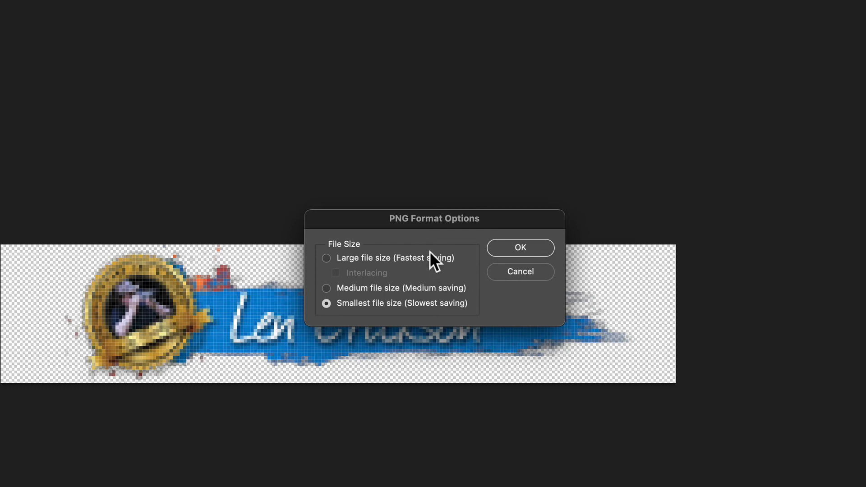
pyautogui.moveTo(440, 218); pyautogui.dragTo(579, 79)
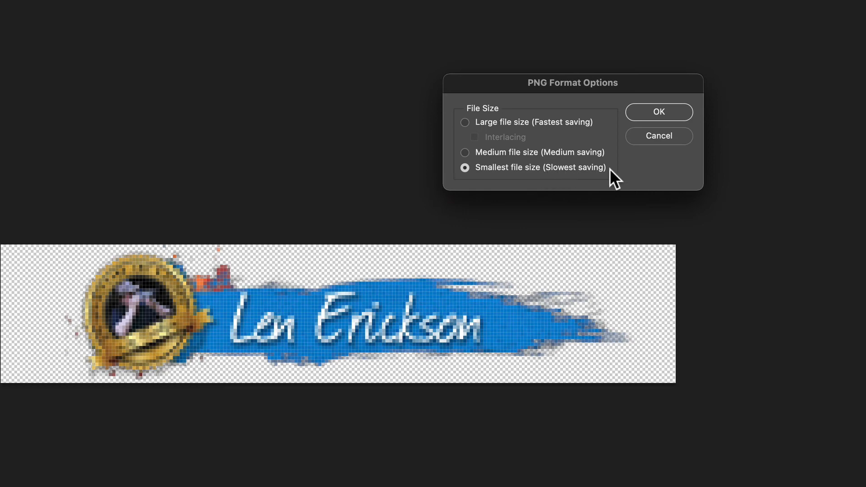
pyautogui.click(658, 112)
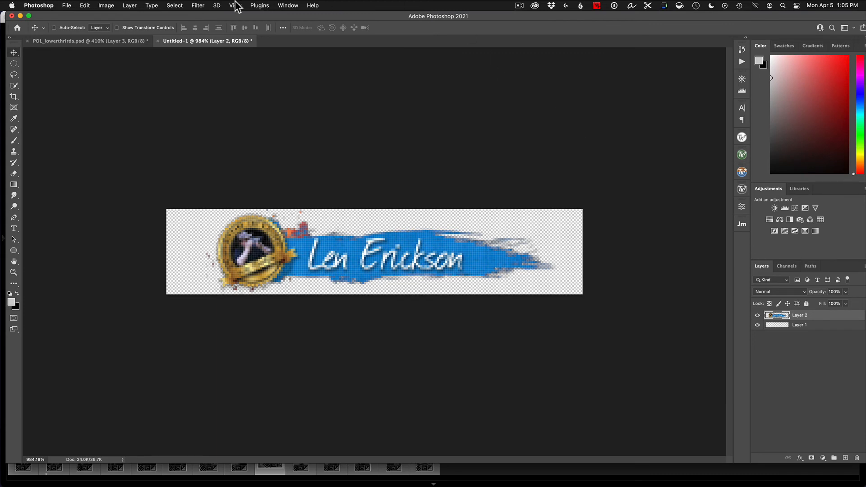
# Switch to Lightroom Classic and set the identity plate type to Personalized in the Identity Plate Editor.
pyautogui.click(20, 16)
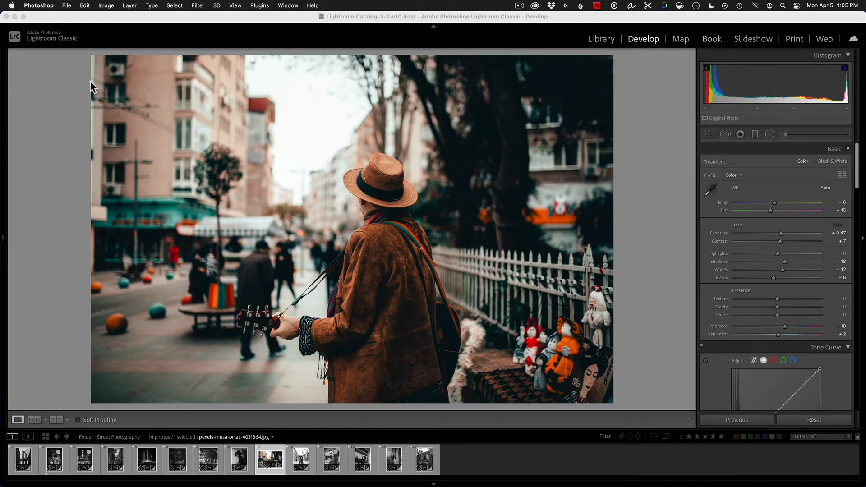
pyautogui.click(240, 18)
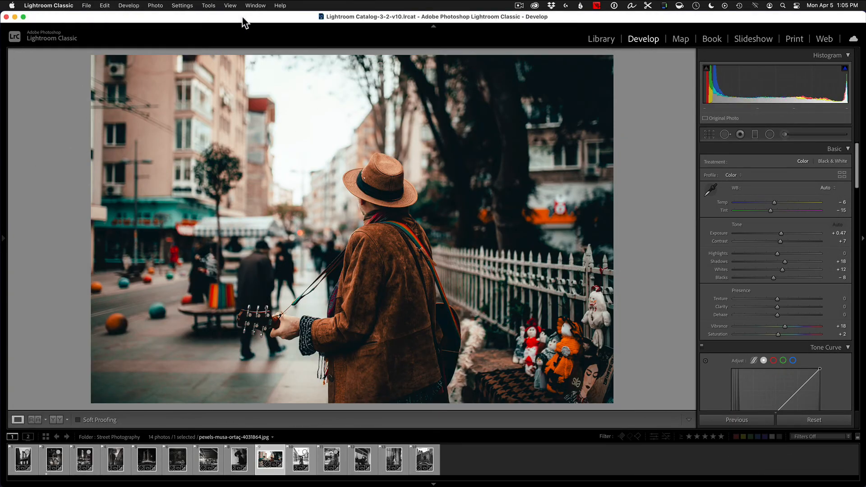
pyautogui.click(52, 7)
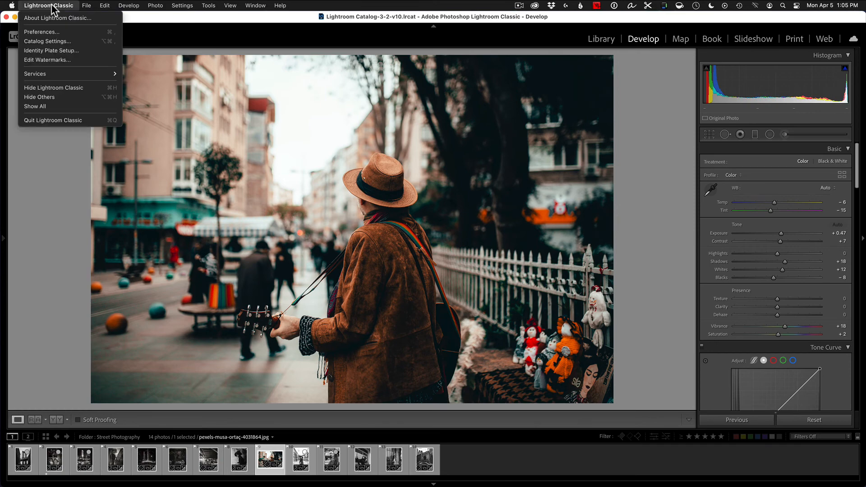
pyautogui.click(66, 51)
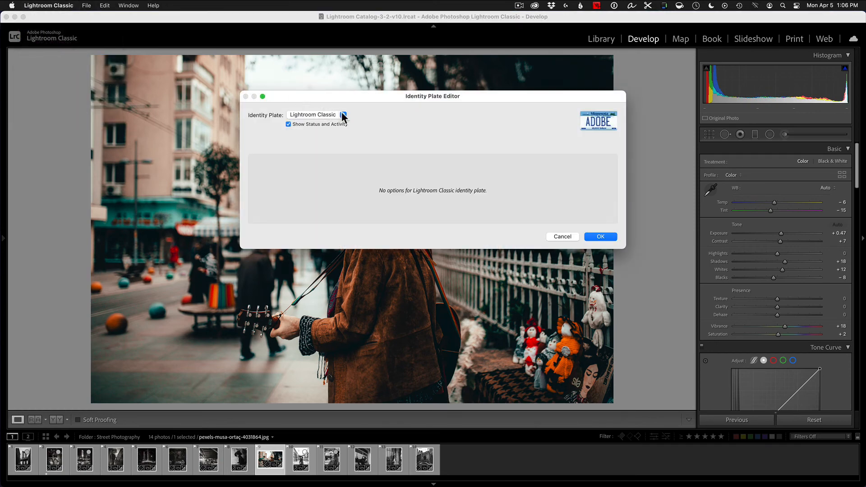
pyautogui.click(341, 115)
pyautogui.click(307, 128)
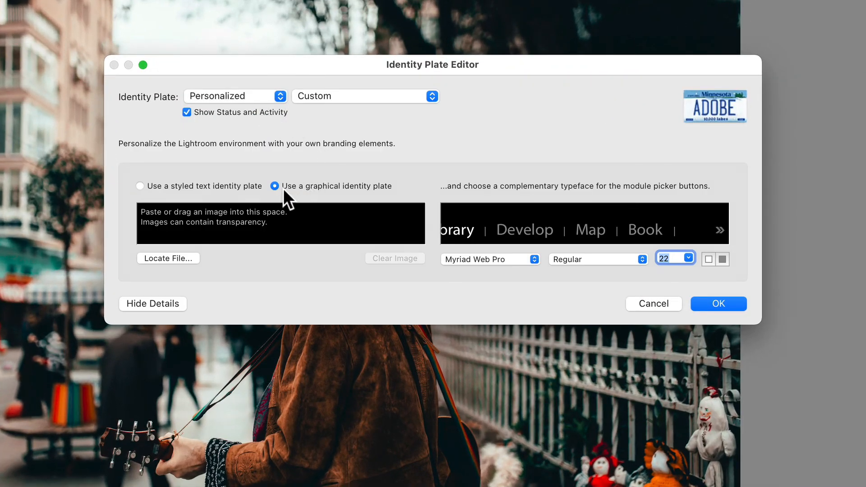
# Load TemplePlate.png from the Downloads folder as the graphical identity plate and apply the setup.
pyautogui.click(179, 256)
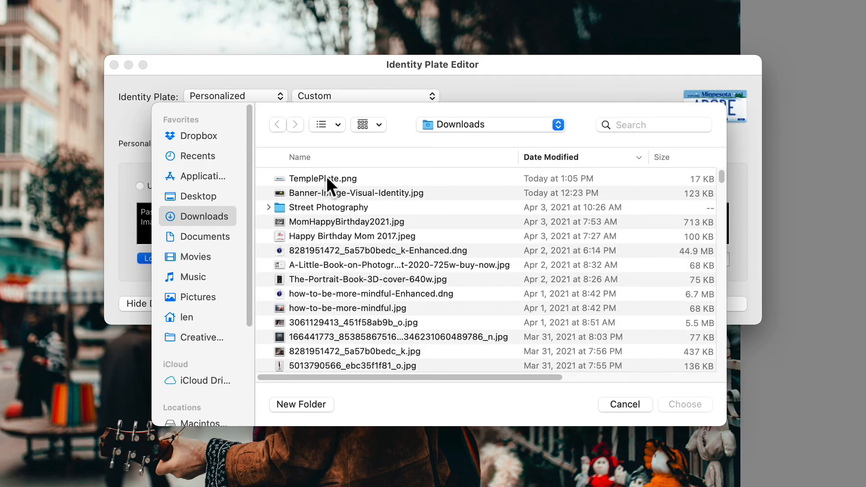
pyautogui.click(326, 178)
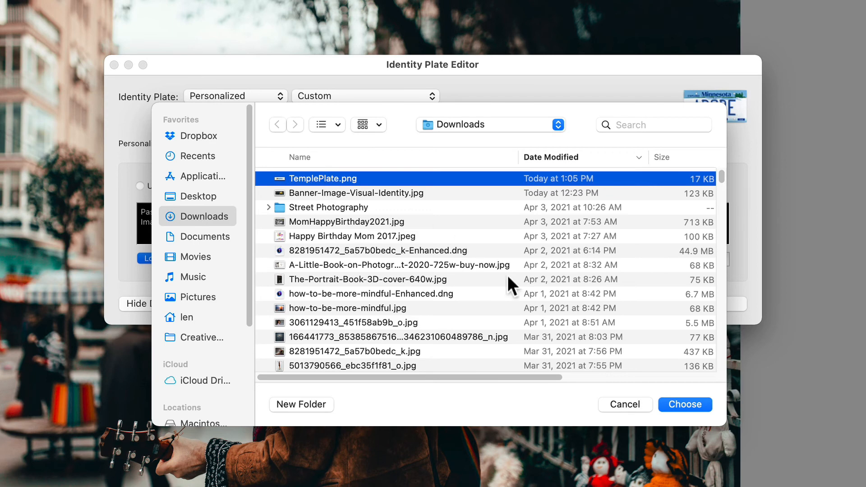
pyautogui.click(690, 404)
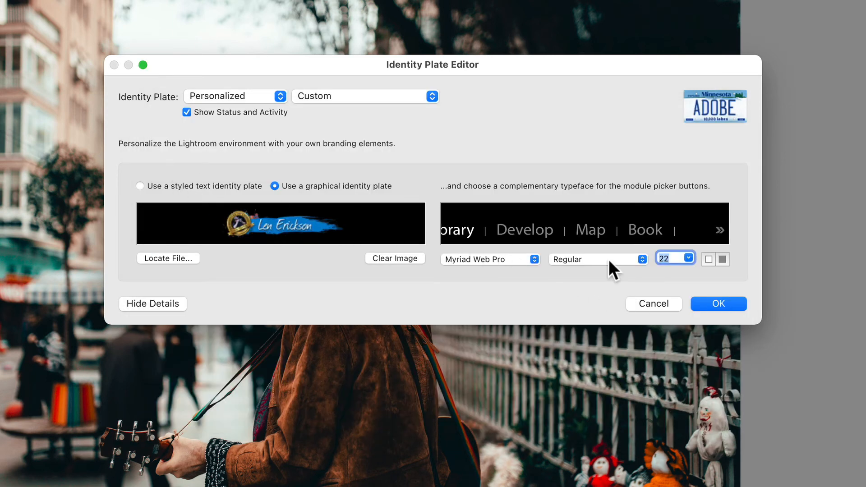
pyautogui.click(708, 300)
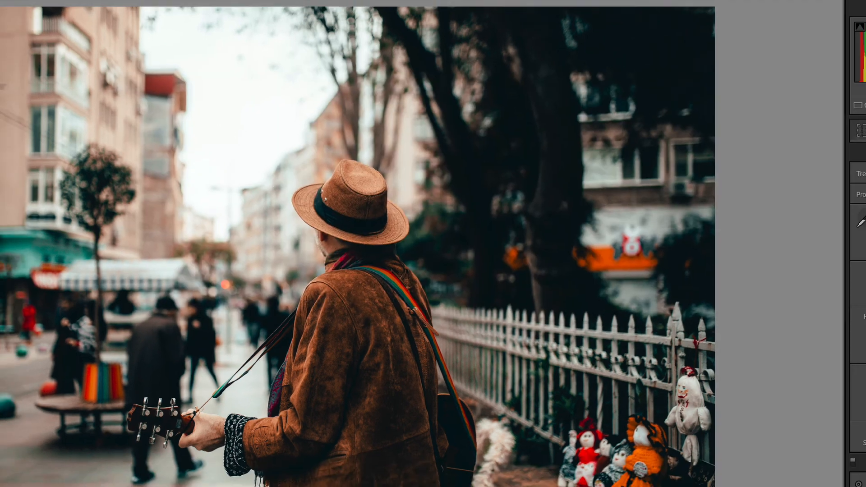